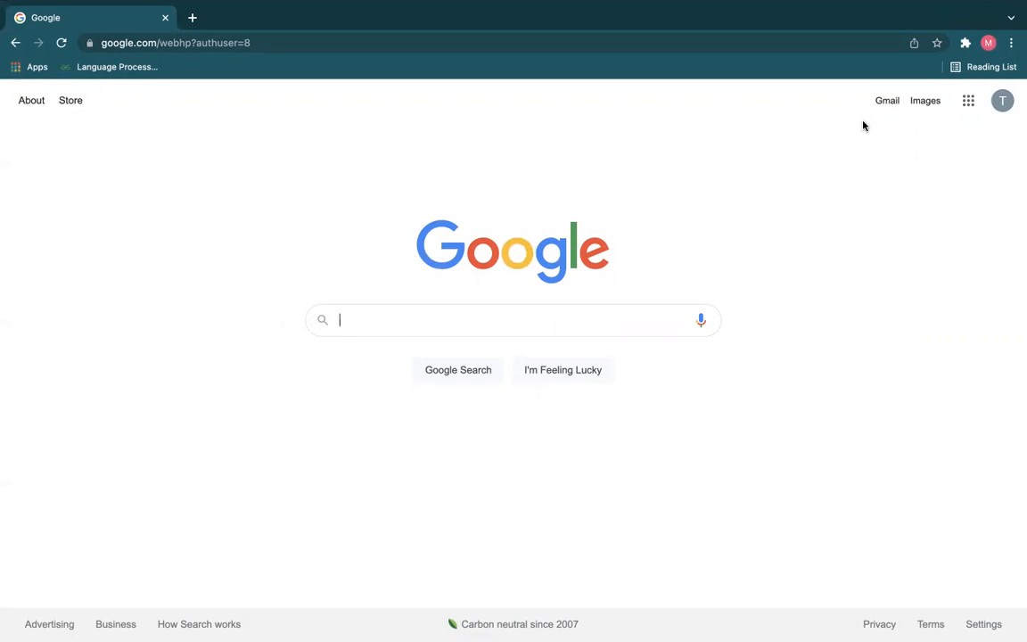
Open Google Docs from the Google apps list and create a blank document
{"action": "left_click", "coordinate": [959, 113]}
{"action": "scroll", "coordinate": [967, 247], "scroll_direction": "down", "scroll_amount": 5}
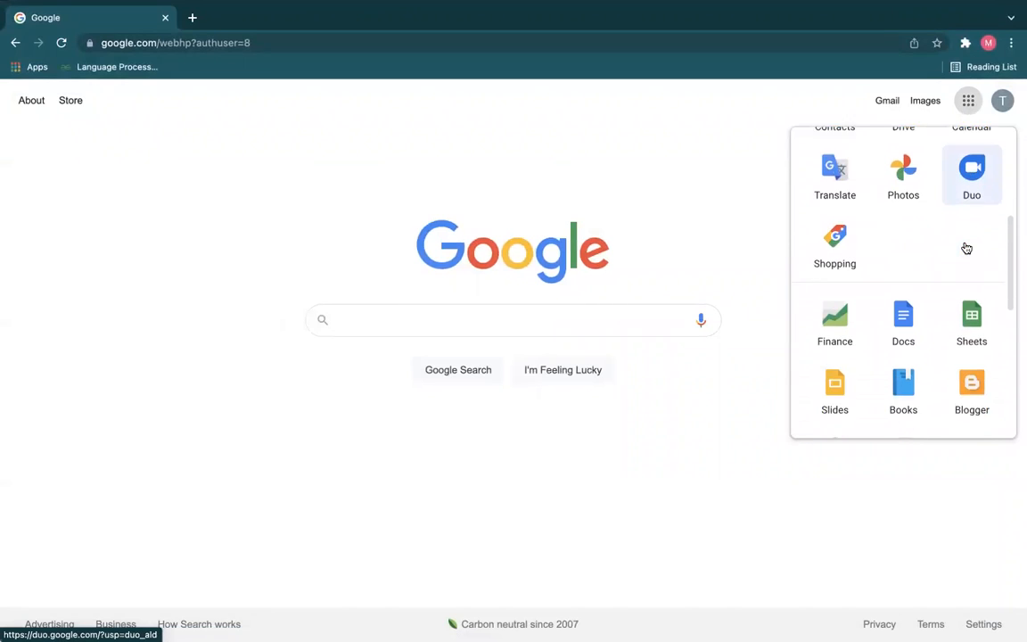
{"action": "scroll", "coordinate": [966, 248], "scroll_direction": "down", "scroll_amount": 1}
{"action": "left_click", "coordinate": [911, 306]}
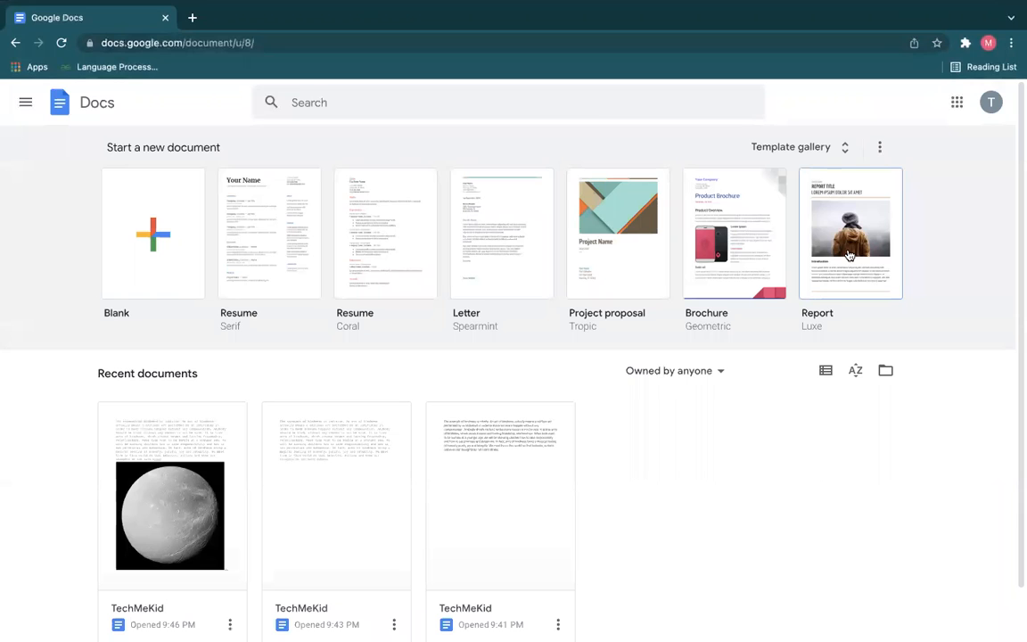
{"action": "left_click", "coordinate": [175, 177]}
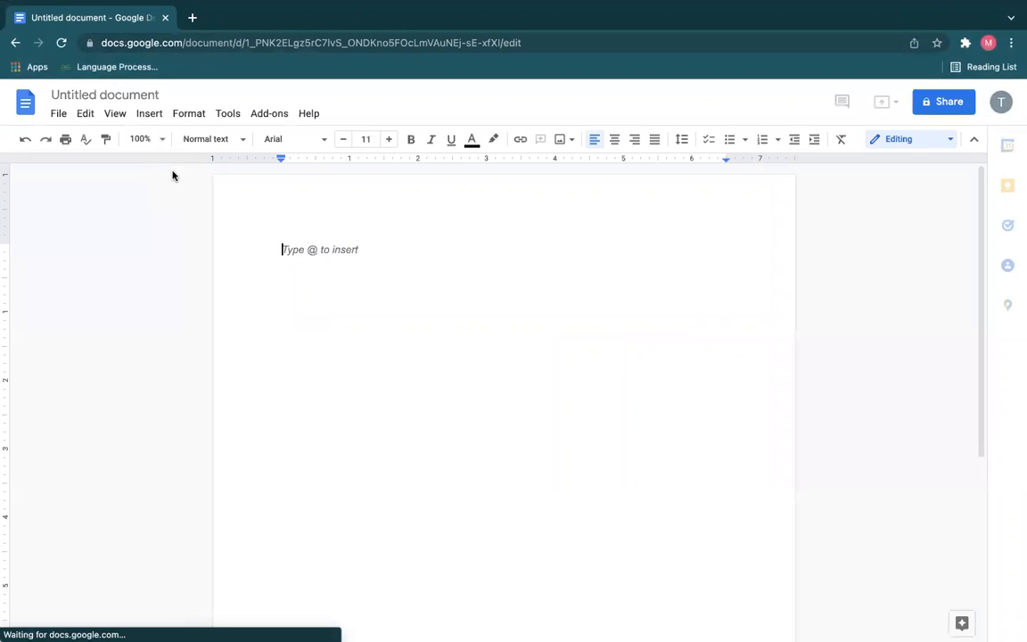
Name the document TechMeKid and insert the paragraph beginning "The strength of kindness is infinite." in its body
{"action": "left_click", "coordinate": [124, 95]}
{"action": "key", "text": "BackSpace"}
{"action": "type", "text": "Tech"}
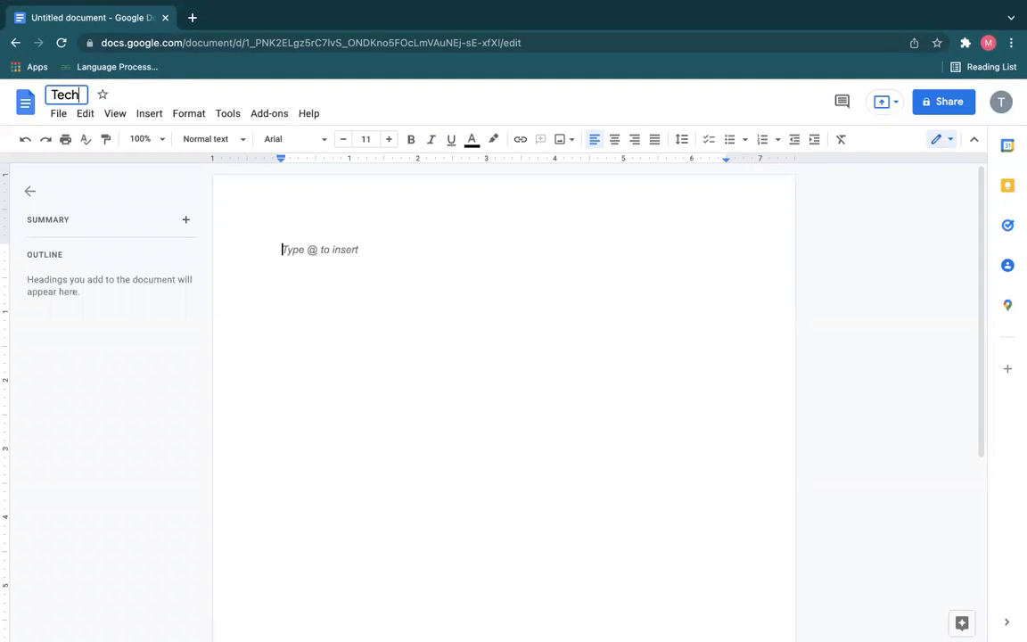
{"action": "type", "text": "MeKid"}
{"action": "left_click", "coordinate": [297, 237]}
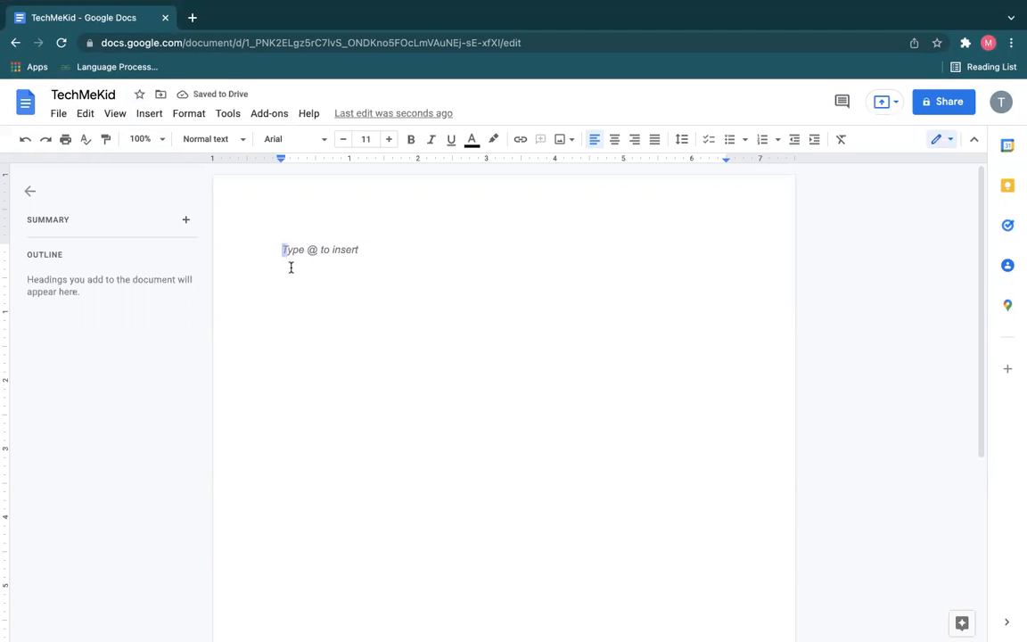
{"action": "type", "text": "The strength of kindness is infinite. An act of kindness actually means a selfless act performed by an individual in order to make someone happier without any compensation. Anybody should be kind, without any reason to not be nice. It is true acts of kindness, which create honest and lasting friendship, relationships. When kids want to be humble at a younger age, we will be showing children how to take responsibility and how to set priorities and determine. In fact, acts of kindness bring a magical feeling of honesty, purity, joy and integrity. We must live in this world so that behavior, actions and even our thoughts do not harm others."}
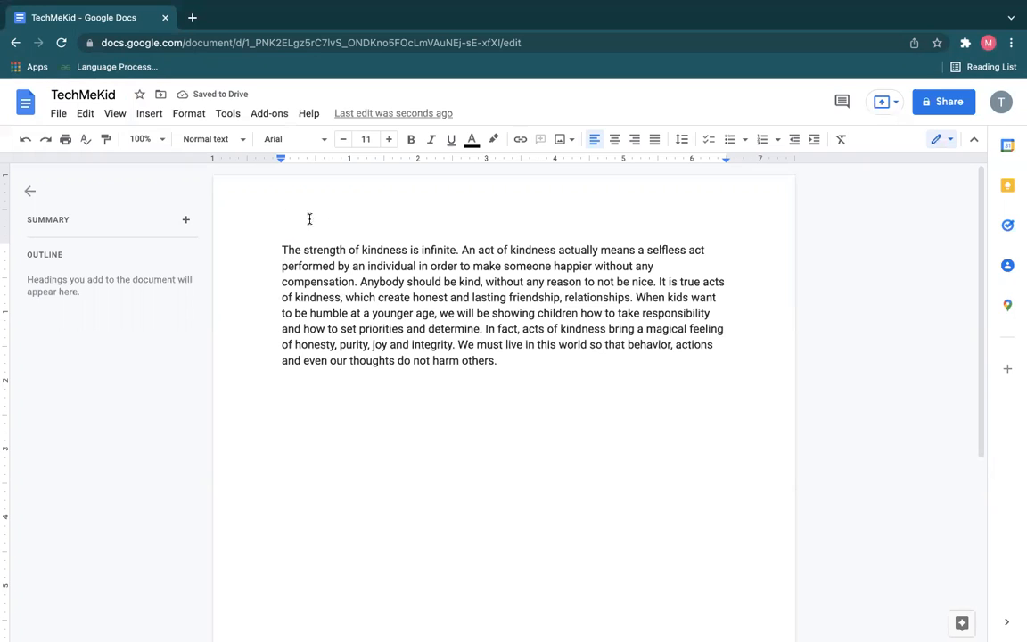
Try the Lobster and Courier New fonts on the whole paragraph, and settle on Amatic SC
{"action": "left_click_drag", "start_coordinate": [275, 247], "coordinate": [576, 372]}
{"action": "left_click", "coordinate": [307, 140]}
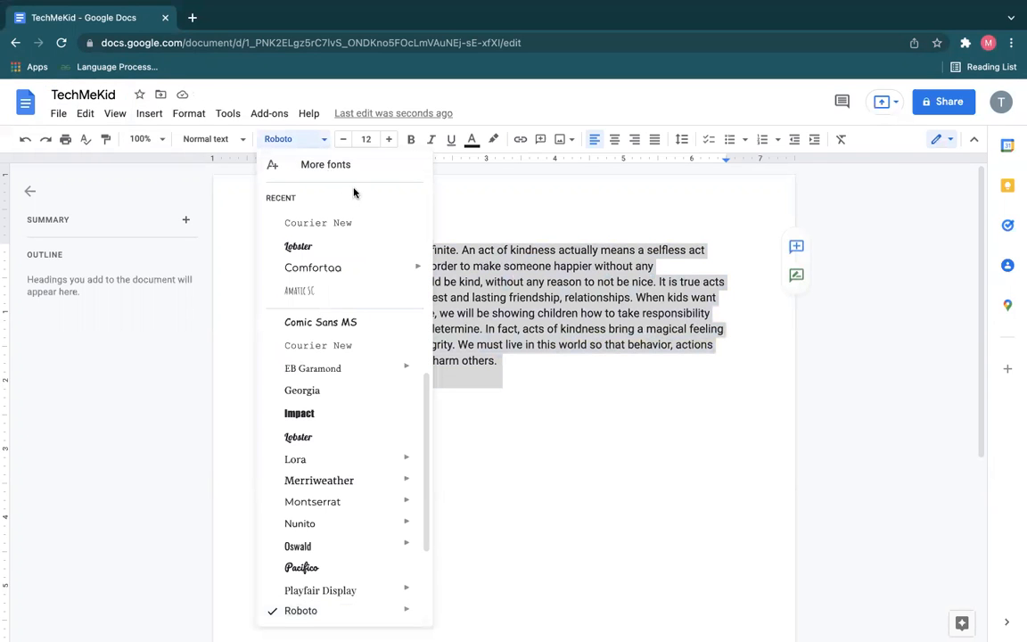
{"action": "left_click", "coordinate": [326, 244]}
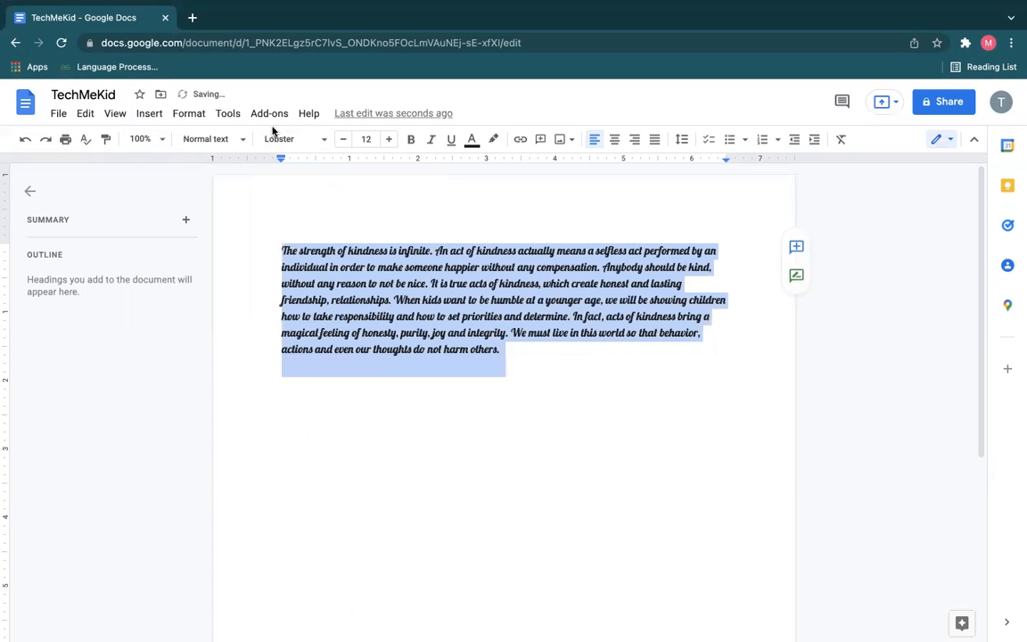
{"action": "left_click", "coordinate": [277, 139]}
{"action": "left_click", "coordinate": [337, 251]}
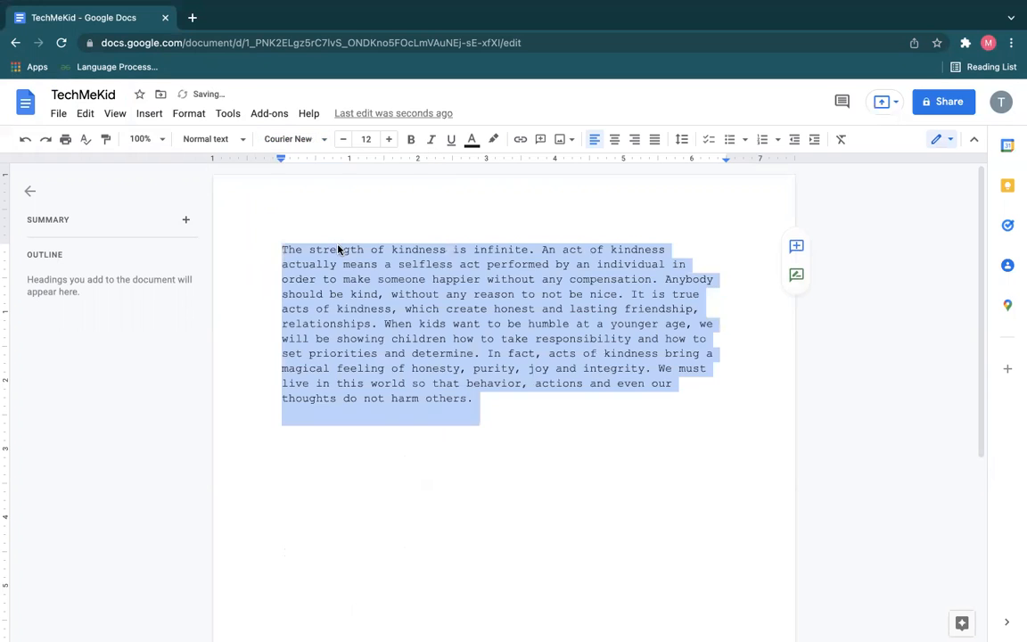
{"action": "left_click", "coordinate": [285, 139]}
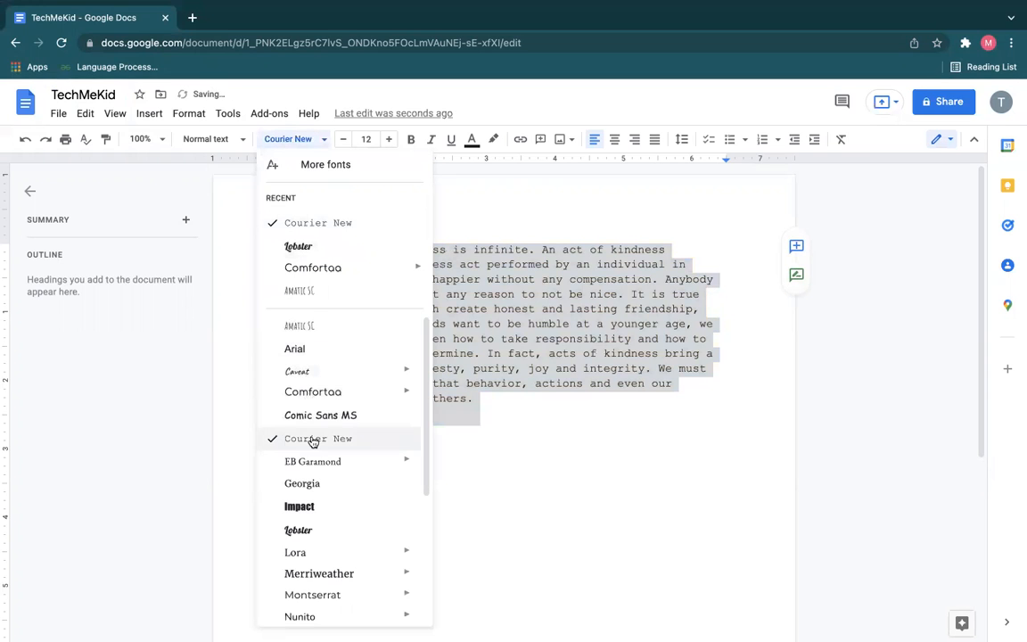
{"action": "left_click", "coordinate": [317, 326]}
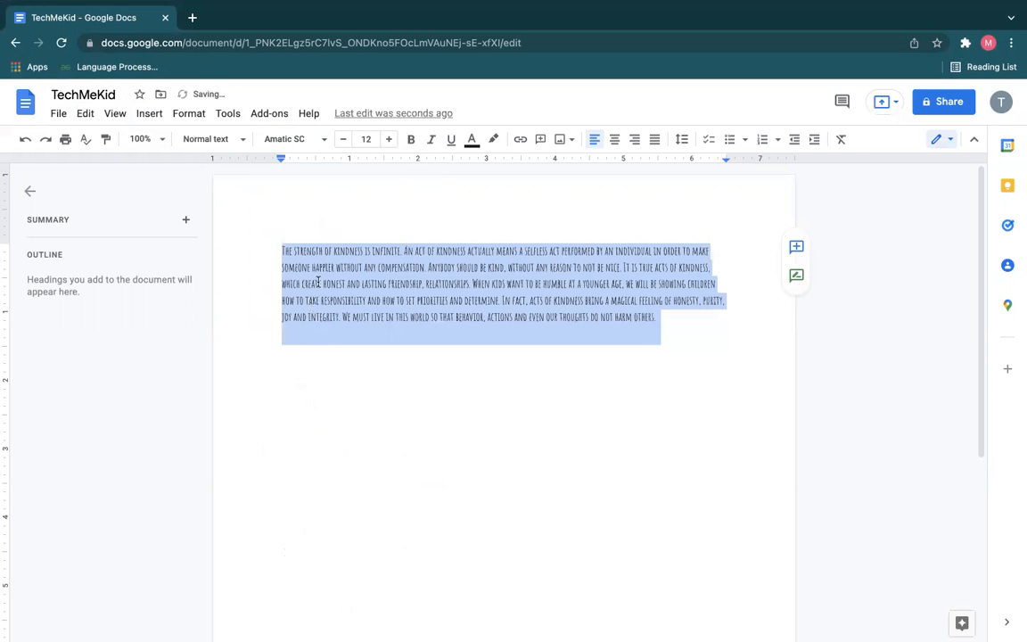
Try font sizes 48 and 8 on the selected paragraph, and settle on 24
{"action": "left_click", "coordinate": [365, 140]}
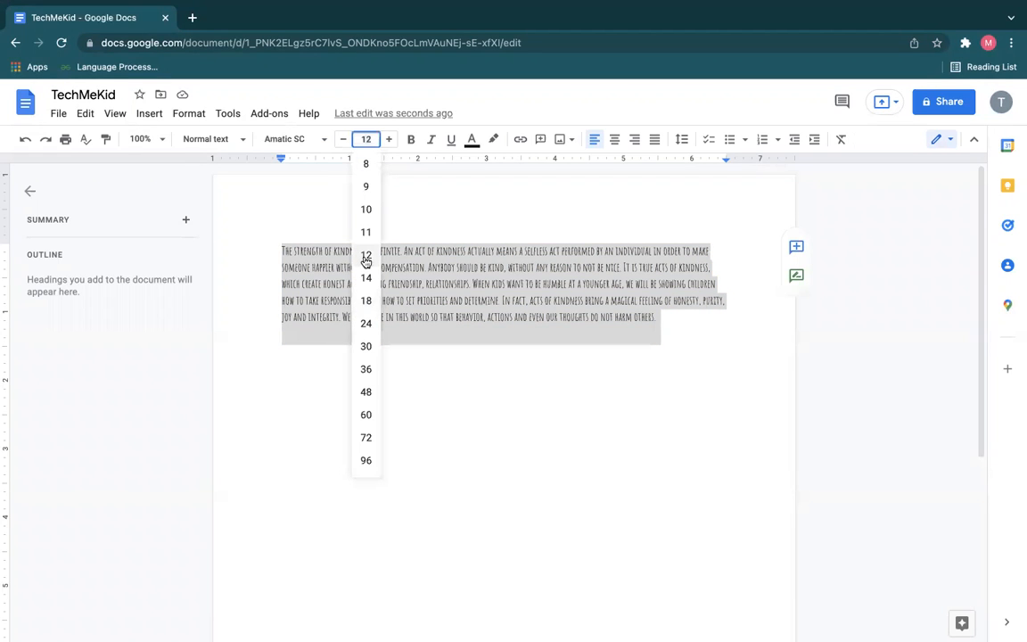
{"action": "left_click", "coordinate": [365, 392]}
{"action": "left_click", "coordinate": [366, 139]}
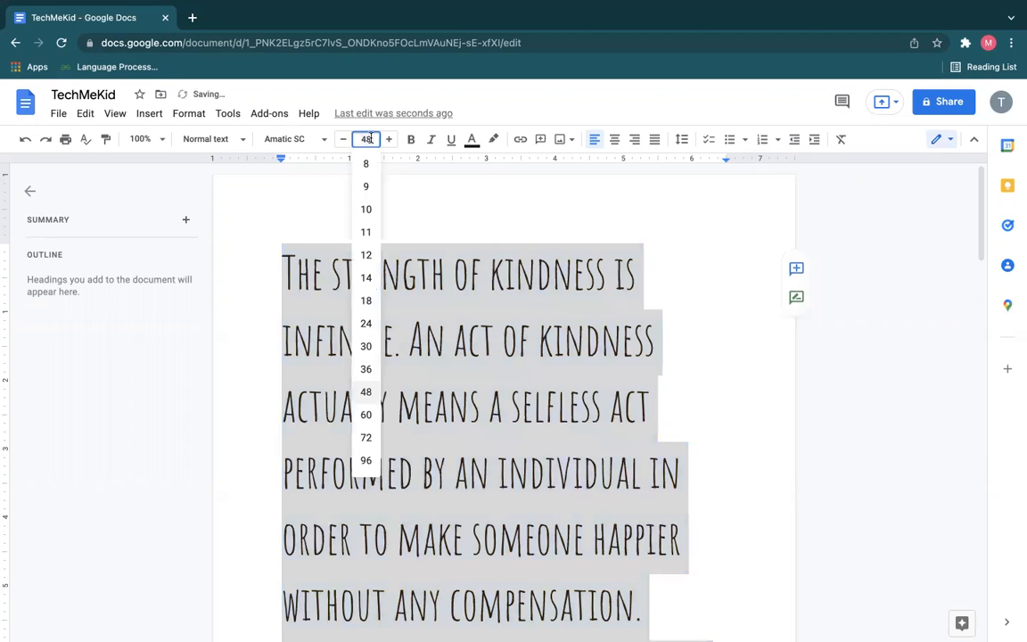
{"action": "left_click", "coordinate": [366, 166]}
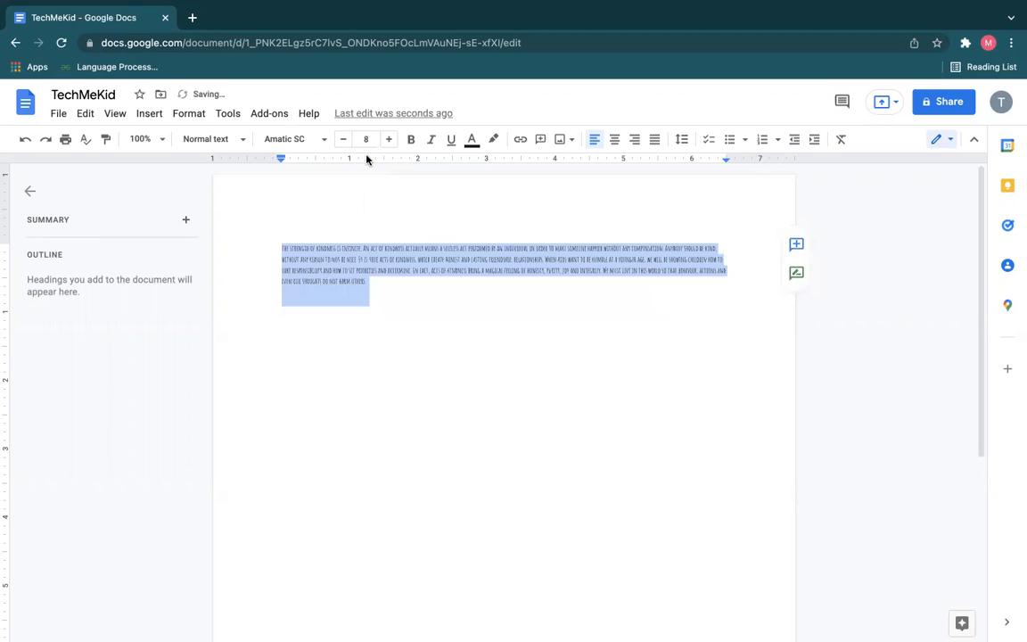
{"action": "left_click", "coordinate": [365, 139]}
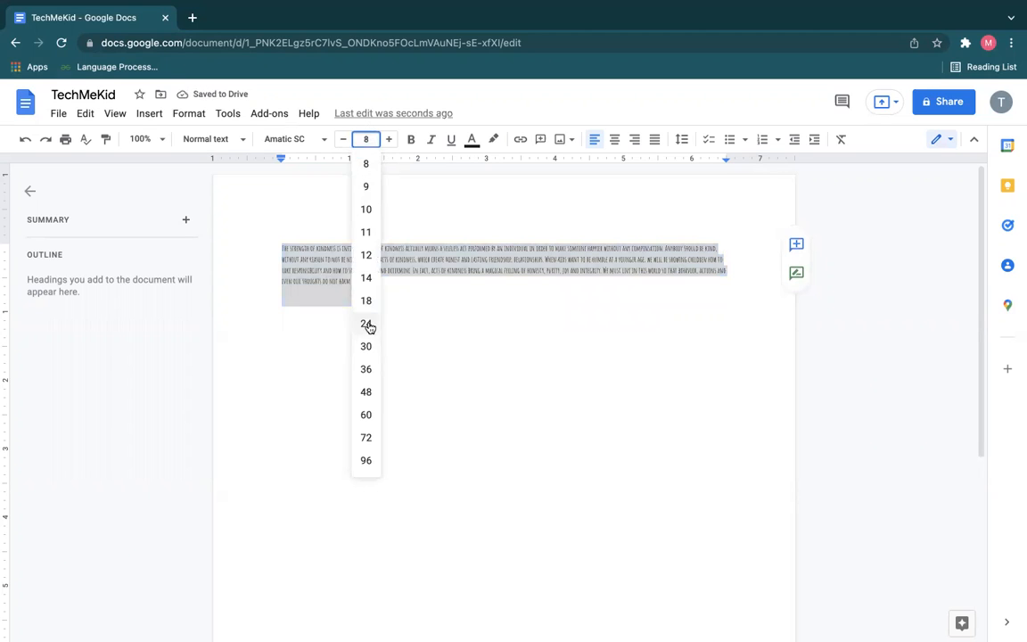
{"action": "left_click", "coordinate": [365, 324]}
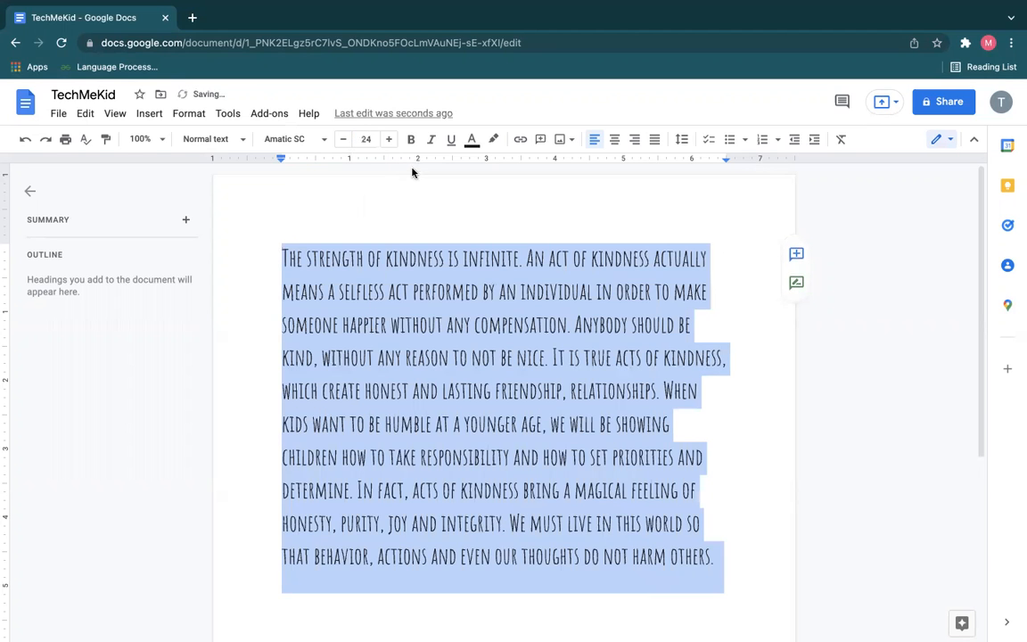
Try bold, italic and underline on the selected paragraph, switching each one off again
{"action": "left_click", "coordinate": [412, 140]}
{"action": "left_click", "coordinate": [412, 140]}
{"action": "left_click", "coordinate": [430, 140]}
{"action": "left_click", "coordinate": [431, 140]}
{"action": "left_click", "coordinate": [450, 143]}
{"action": "left_click", "coordinate": [450, 143]}
Look through the text color and highlight color palettes without applying a color, and deselect the paragraph
{"action": "left_click", "coordinate": [472, 143]}
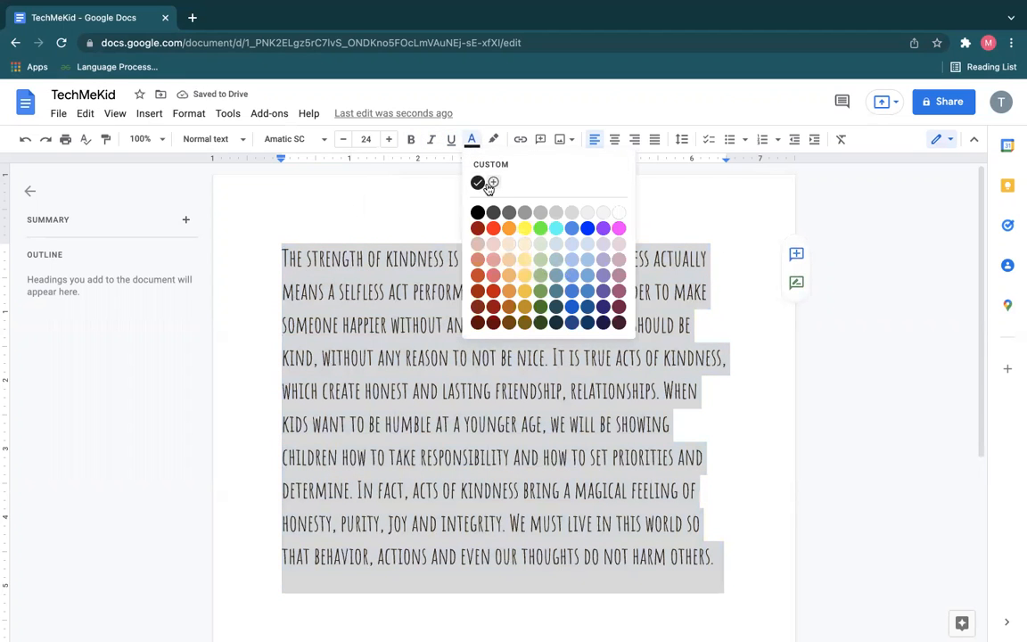
{"action": "left_click", "coordinate": [493, 139]}
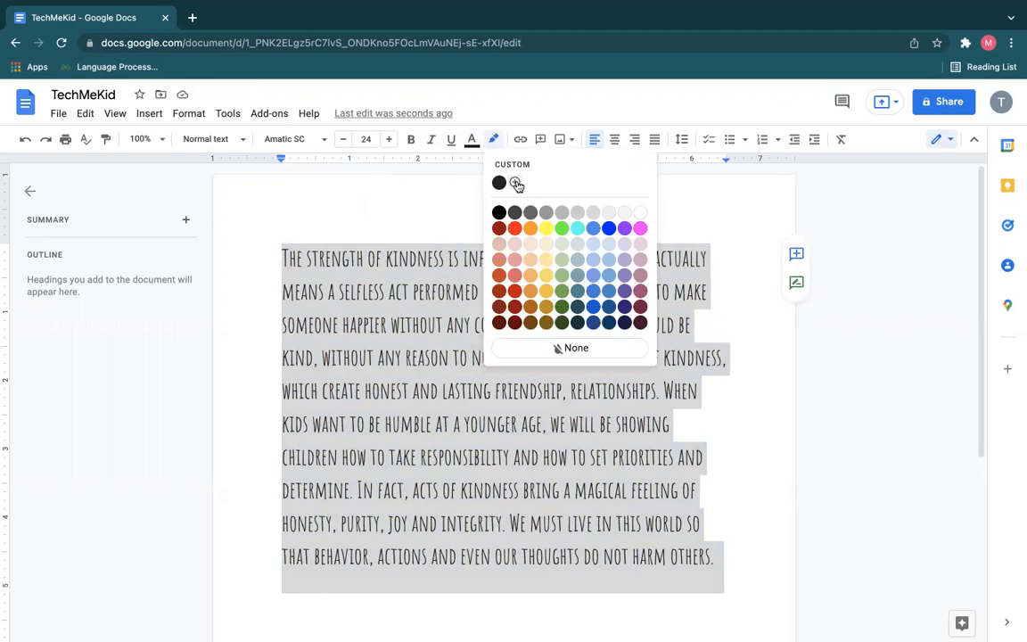
{"action": "left_click", "coordinate": [438, 205]}
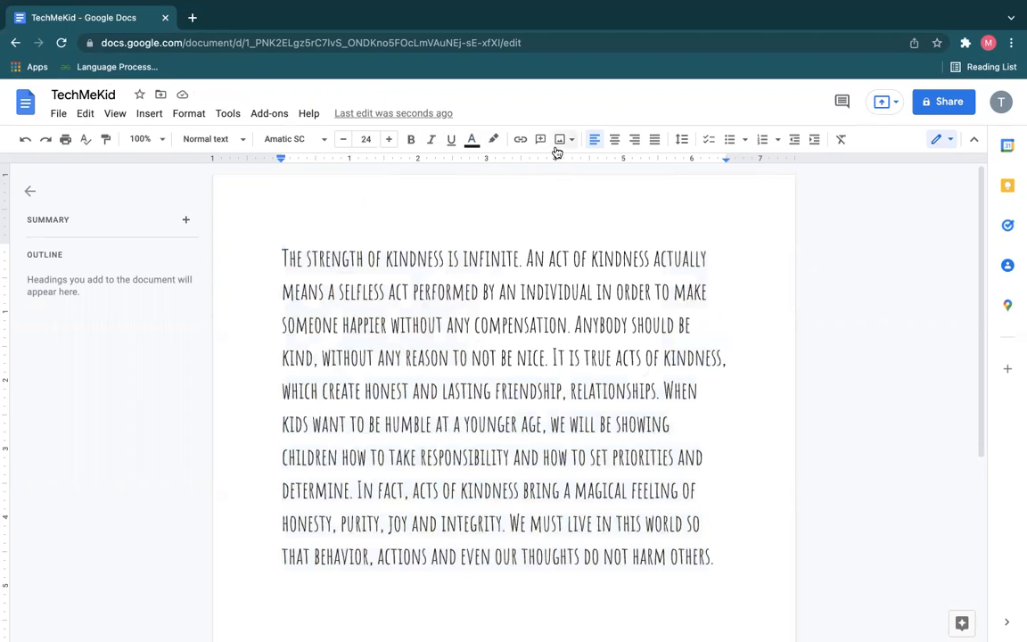
Look at the image insertion sources and the web image search, and close them without inserting an image
{"action": "left_click", "coordinate": [561, 148]}
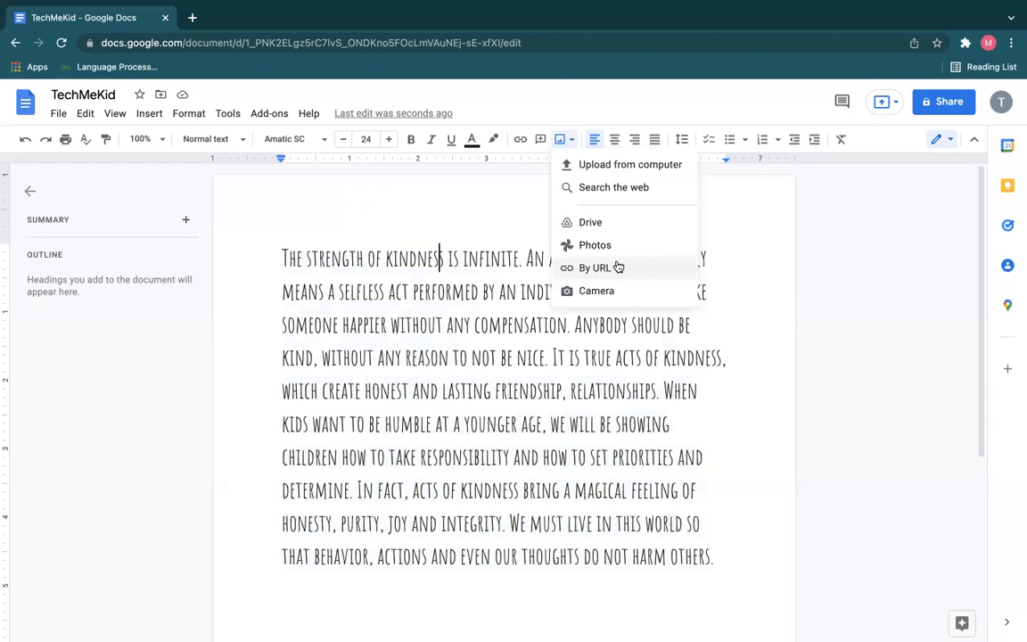
{"action": "left_click", "coordinate": [601, 189]}
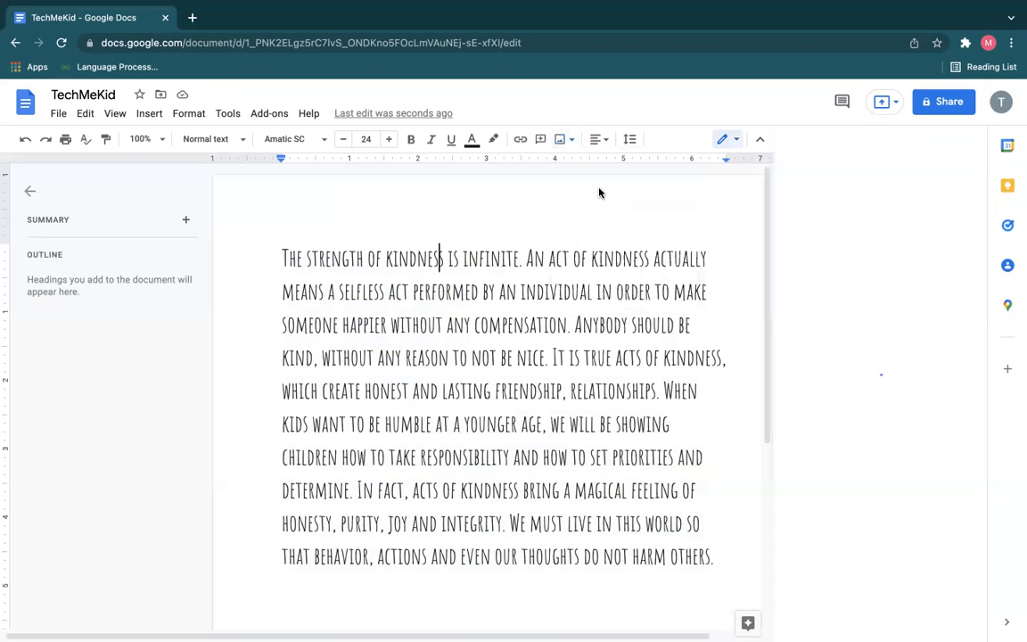
{"action": "left_click", "coordinate": [960, 152]}
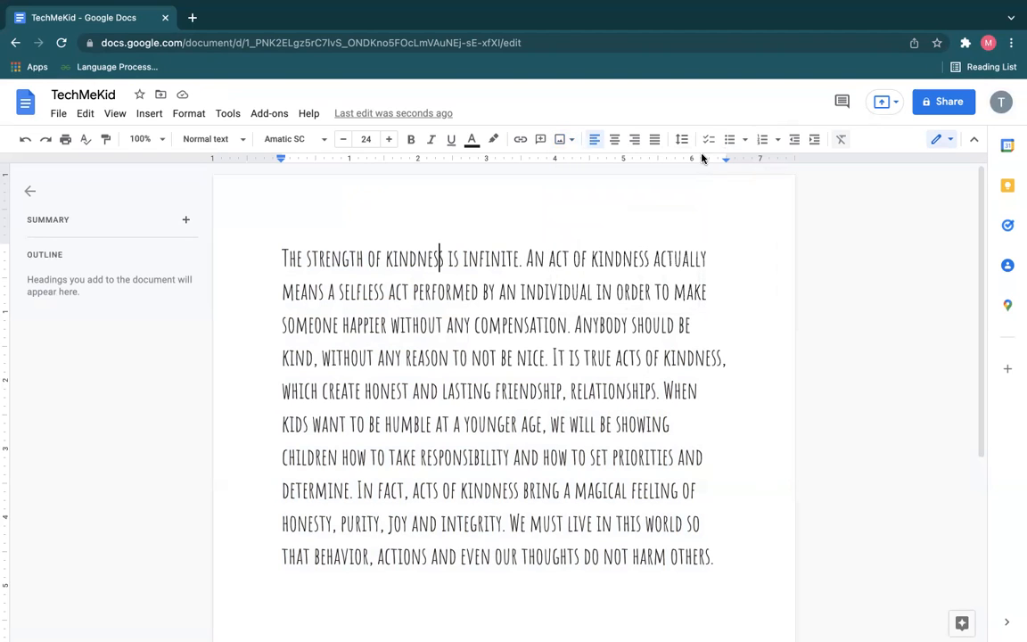
{"action": "left_click", "coordinate": [561, 140]}
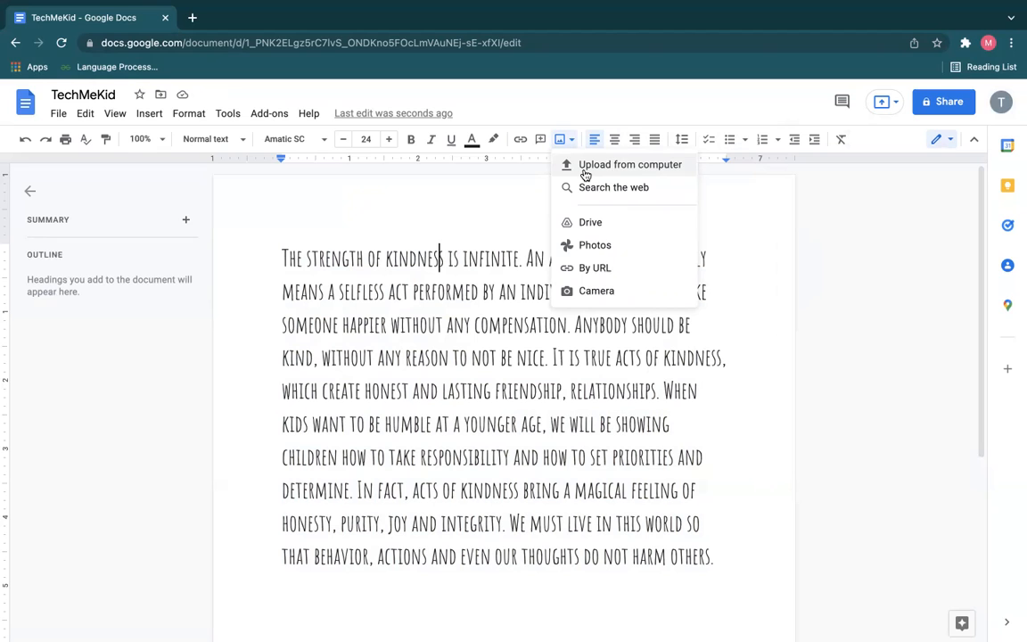
{"action": "left_click", "coordinate": [280, 256]}
Select the whole paragraph, try center and right alignment, and settle on justified
{"action": "left_click_drag", "start_coordinate": [280, 257], "coordinate": [731, 566]}
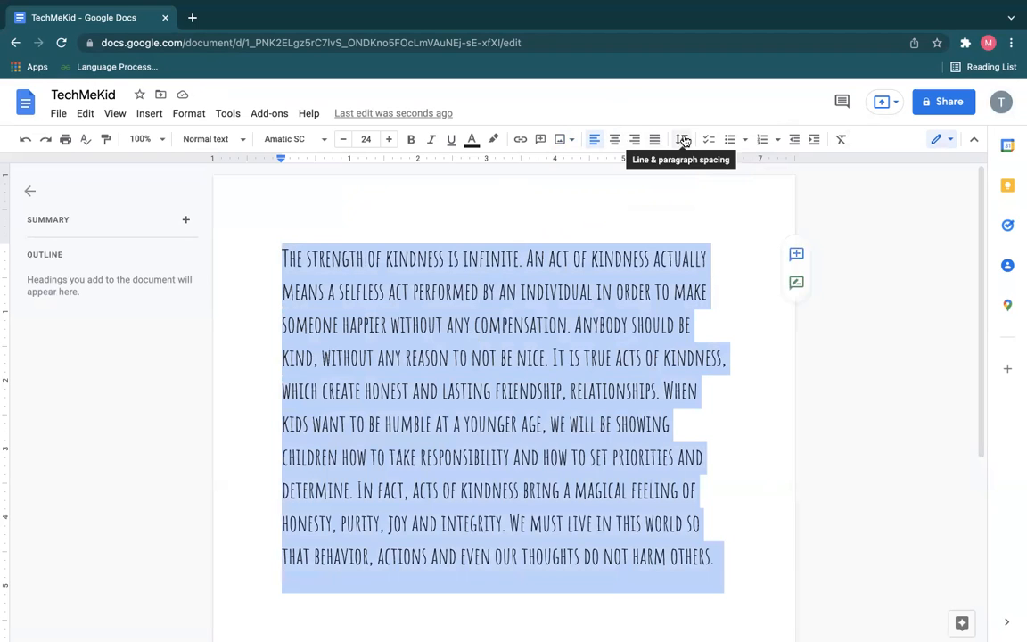
{"action": "left_click", "coordinate": [613, 140]}
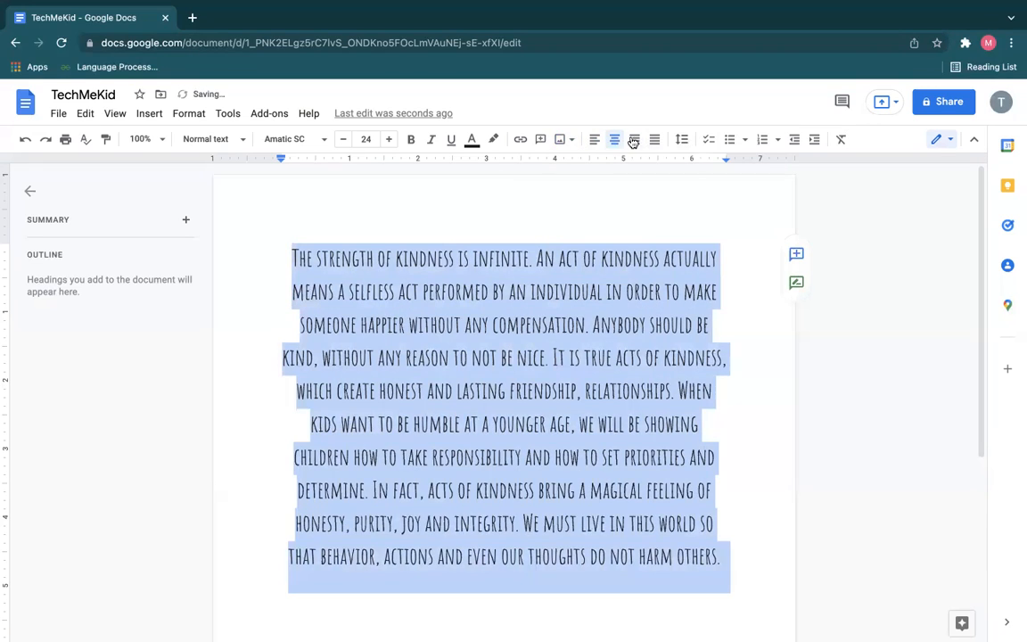
{"action": "left_click", "coordinate": [637, 142]}
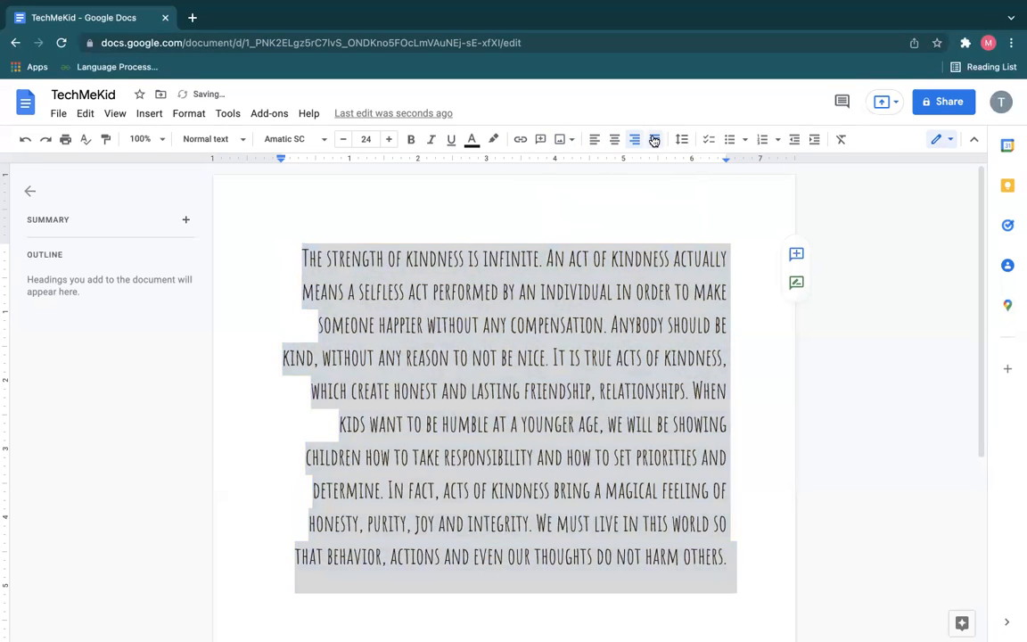
{"action": "left_click", "coordinate": [654, 140]}
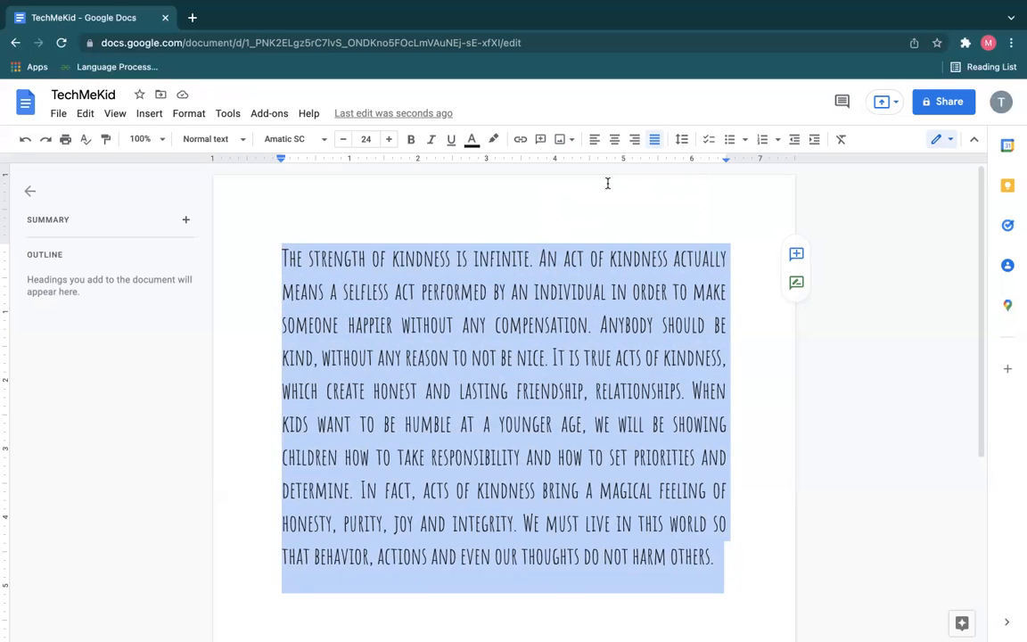
Set the selected paragraph's line spacing to 1.5 and check the result down the page
{"action": "left_click", "coordinate": [684, 141]}
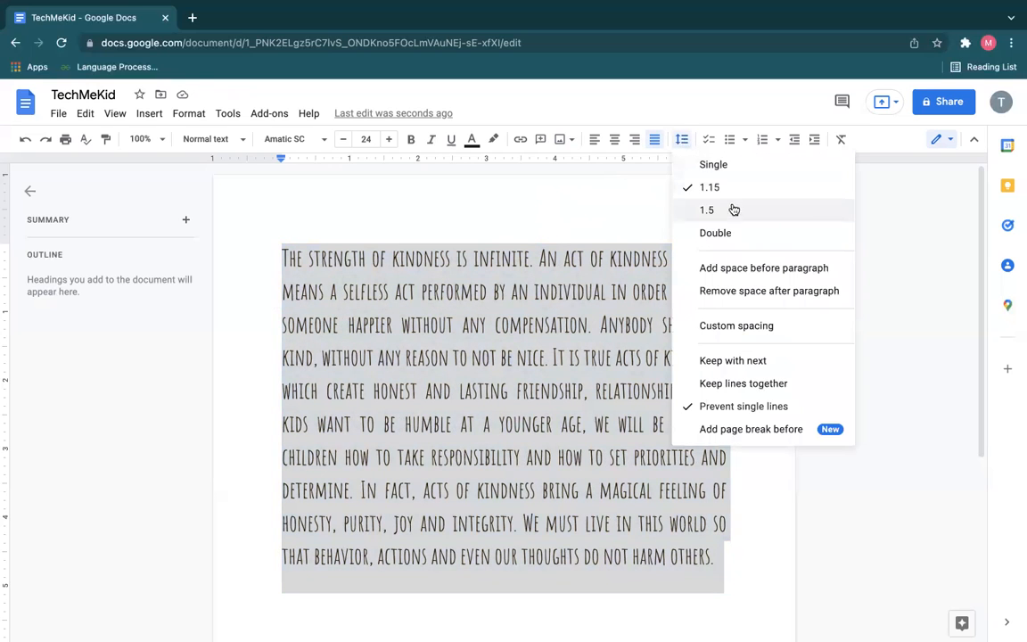
{"action": "left_click", "coordinate": [700, 215]}
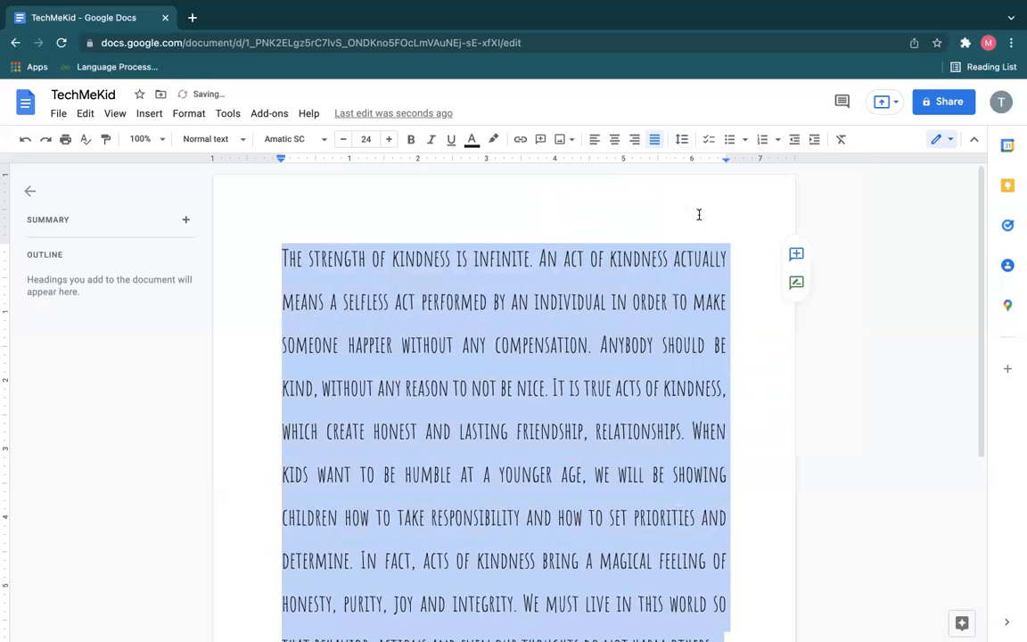
{"action": "scroll", "coordinate": [642, 355], "scroll_direction": "down", "scroll_amount": 2}
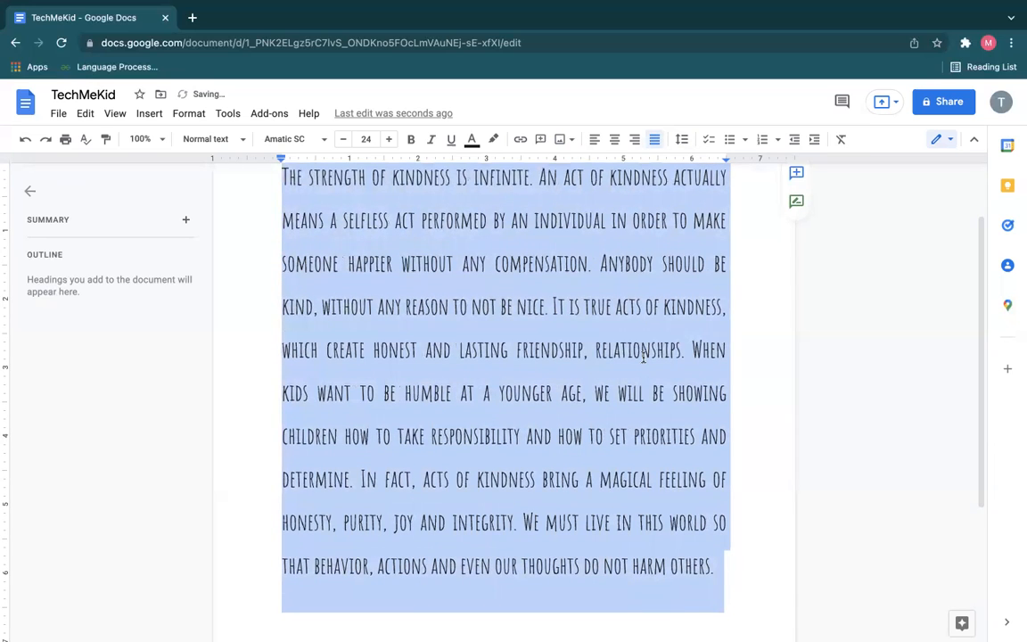
{"action": "scroll", "coordinate": [642, 357], "scroll_direction": "up", "scroll_amount": 2}
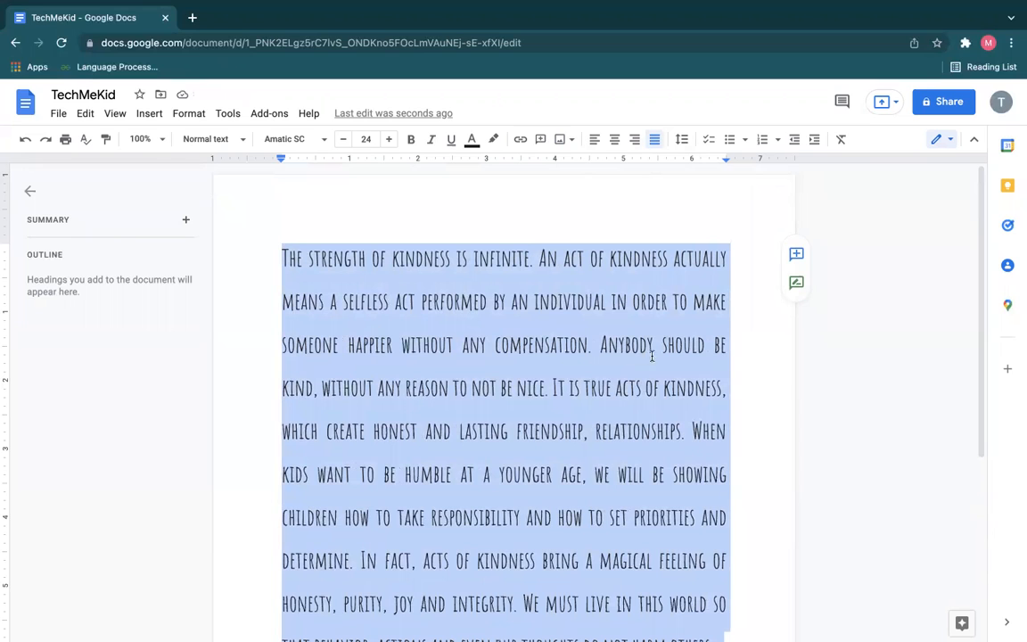
Try a bulleted list on the selected paragraph, and settle on a numbered list
{"action": "left_click", "coordinate": [730, 140]}
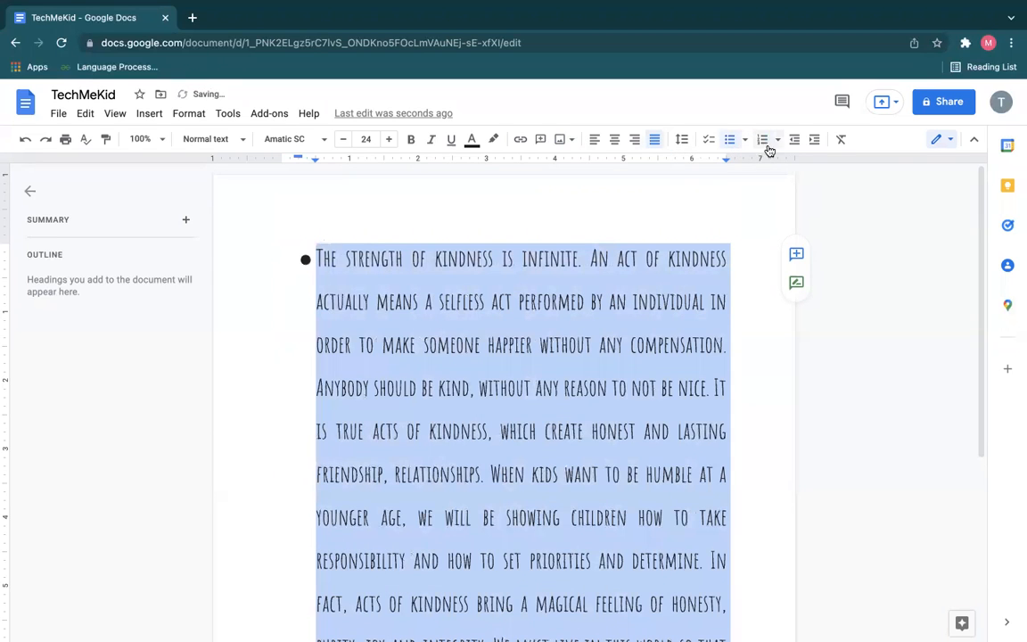
{"action": "left_click", "coordinate": [763, 142]}
Increase the numbered paragraph's indent by one level, decrease it back, and deselect the text
{"action": "left_click", "coordinate": [812, 142]}
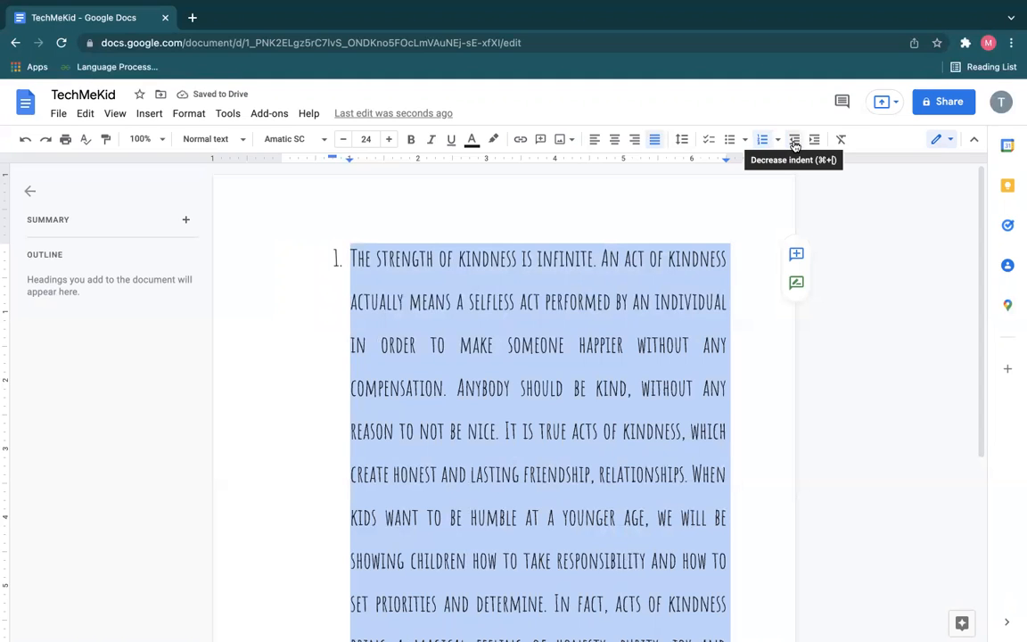
{"action": "left_click", "coordinate": [795, 142]}
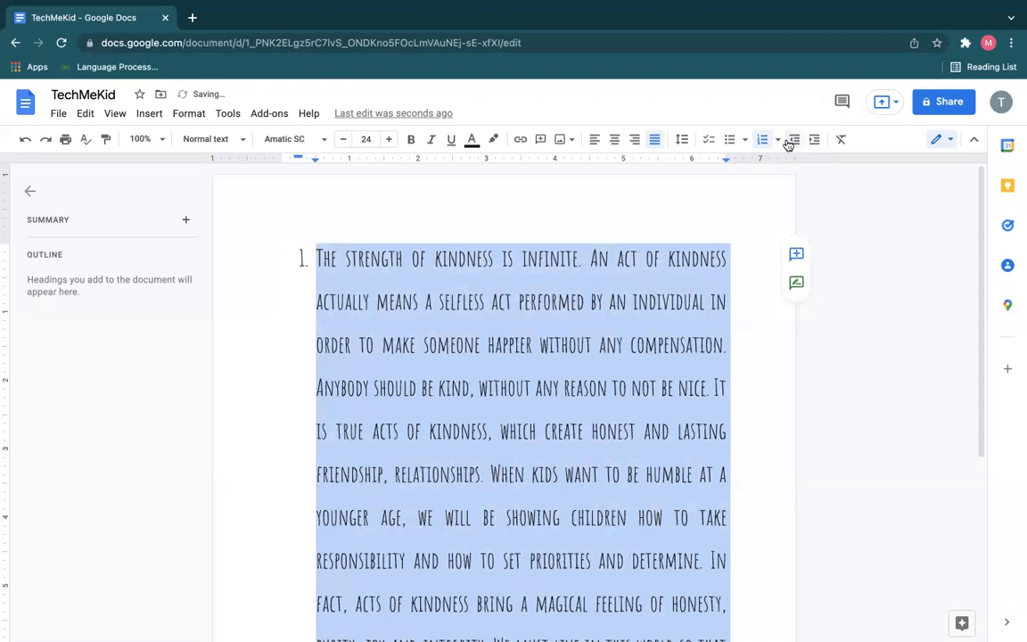
{"action": "left_click", "coordinate": [431, 221]}
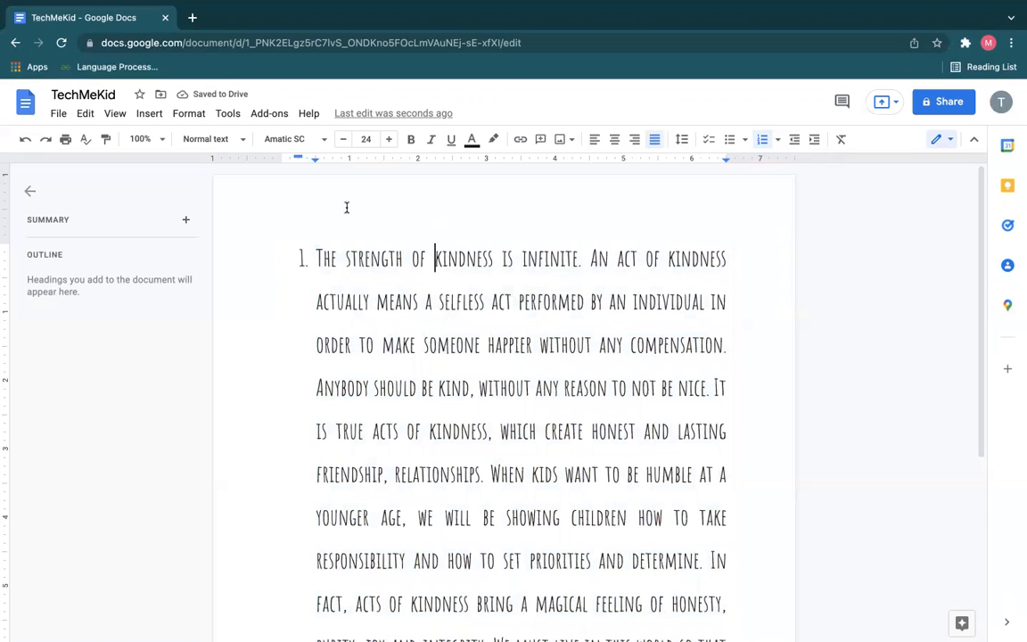
Look at the print preview and settings without printing, and examine the document's available download formats
{"action": "left_click", "coordinate": [65, 139]}
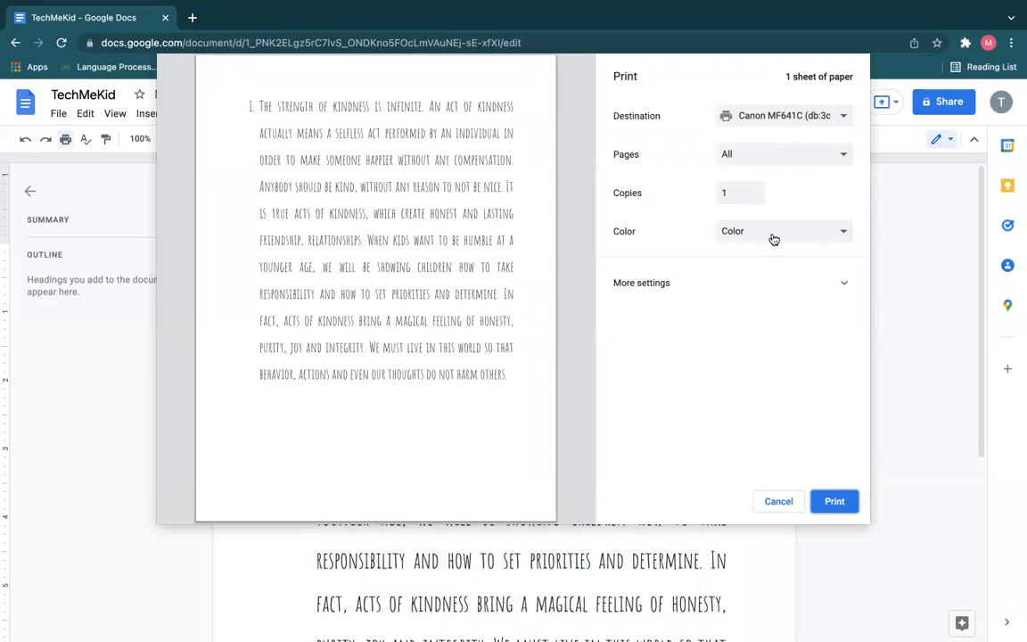
{"action": "left_click", "coordinate": [785, 500]}
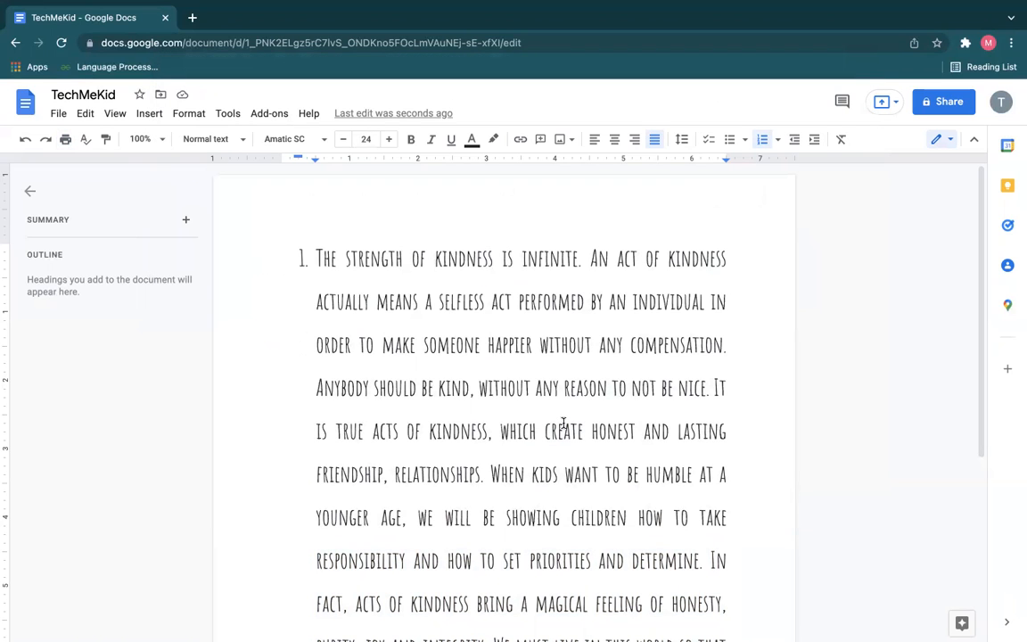
{"action": "left_click", "coordinate": [59, 116]}
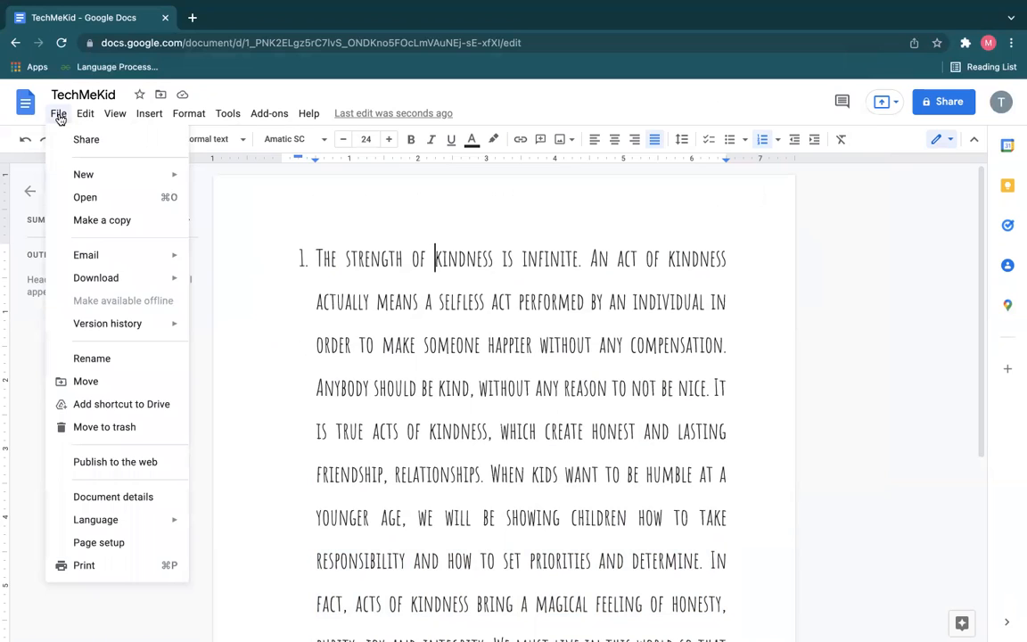
{"action": "mouse_move", "coordinate": [133, 280]}
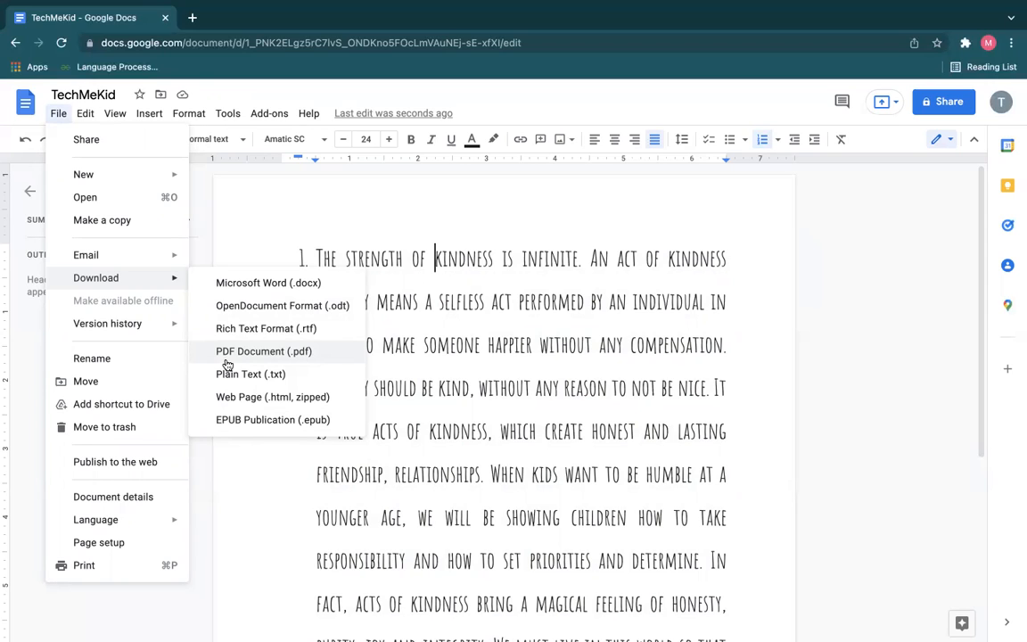
{"action": "left_click", "coordinate": [802, 463]}
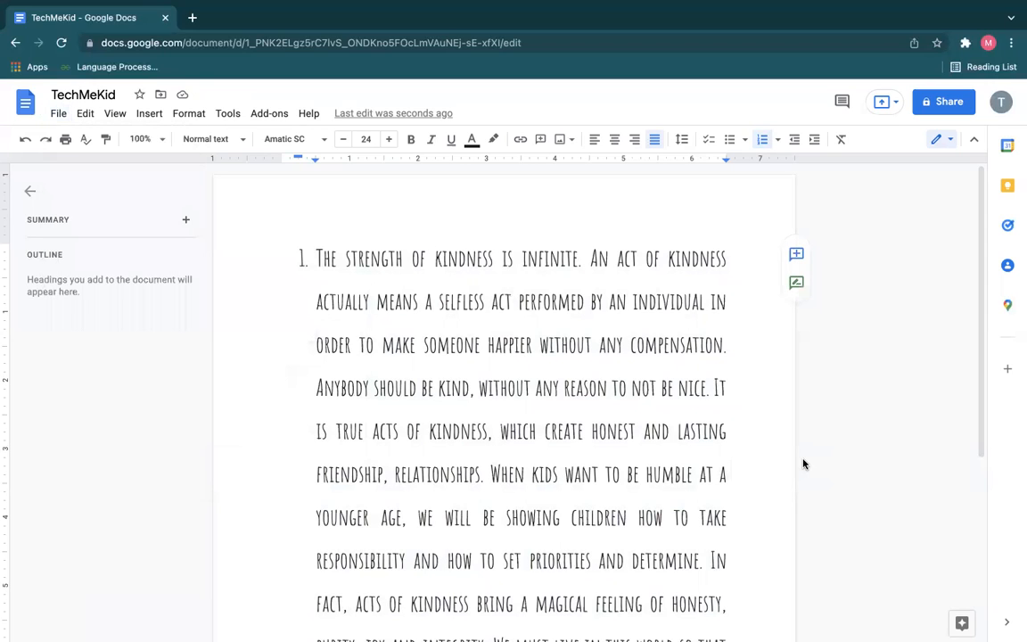